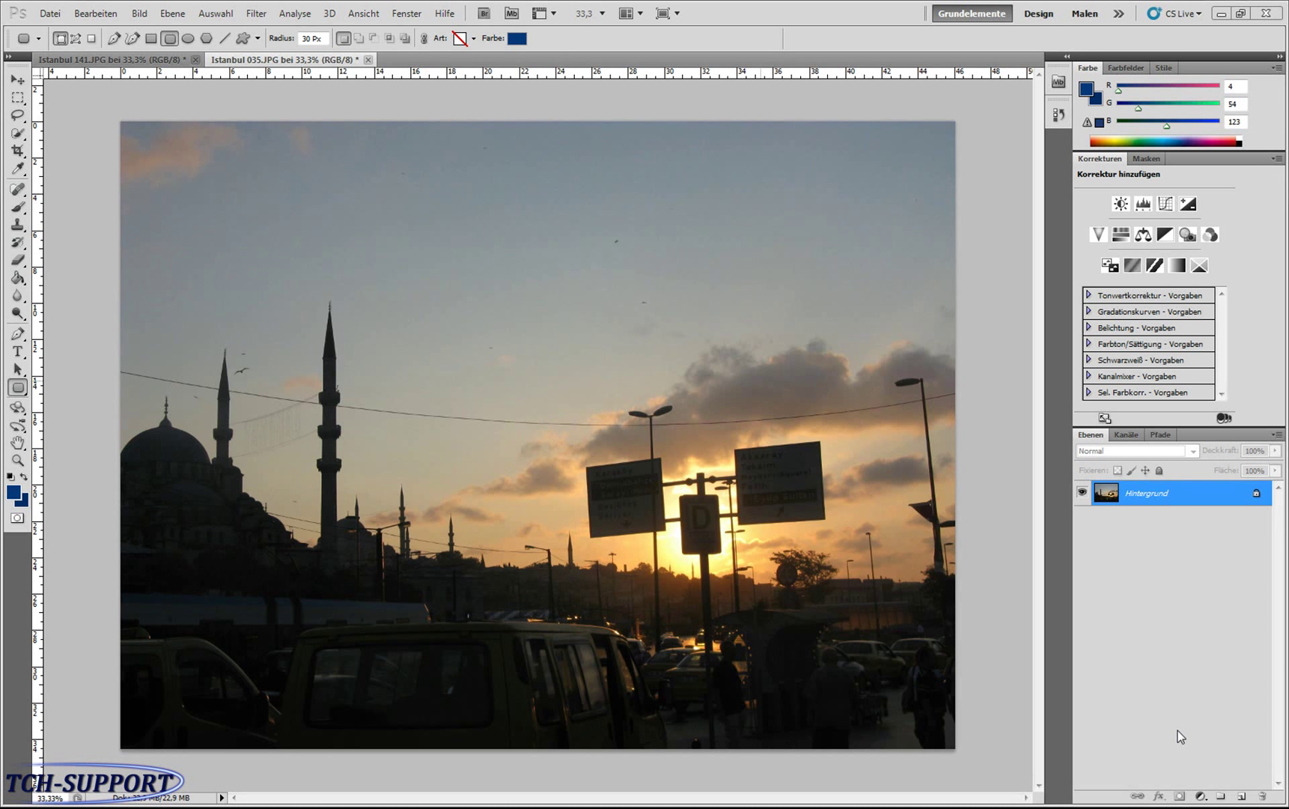
- Add a Farbfläche fill layer in dark red 7b040f above the sunset photo
{"action": "left_click", "coordinate": [1200, 798]}
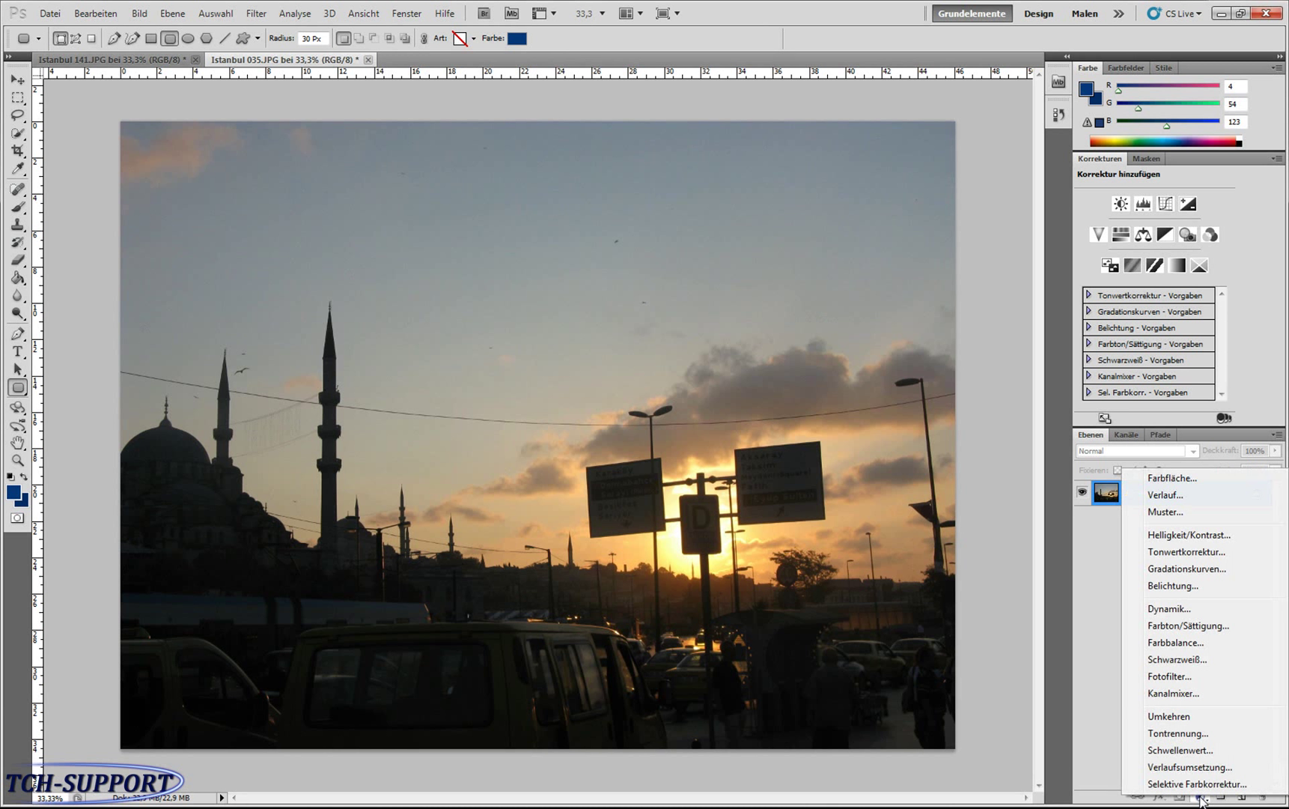
{"action": "left_click", "coordinate": [1165, 478]}
{"action": "left_click_drag", "start_coordinate": [589, 295], "coordinate": [589, 281]}
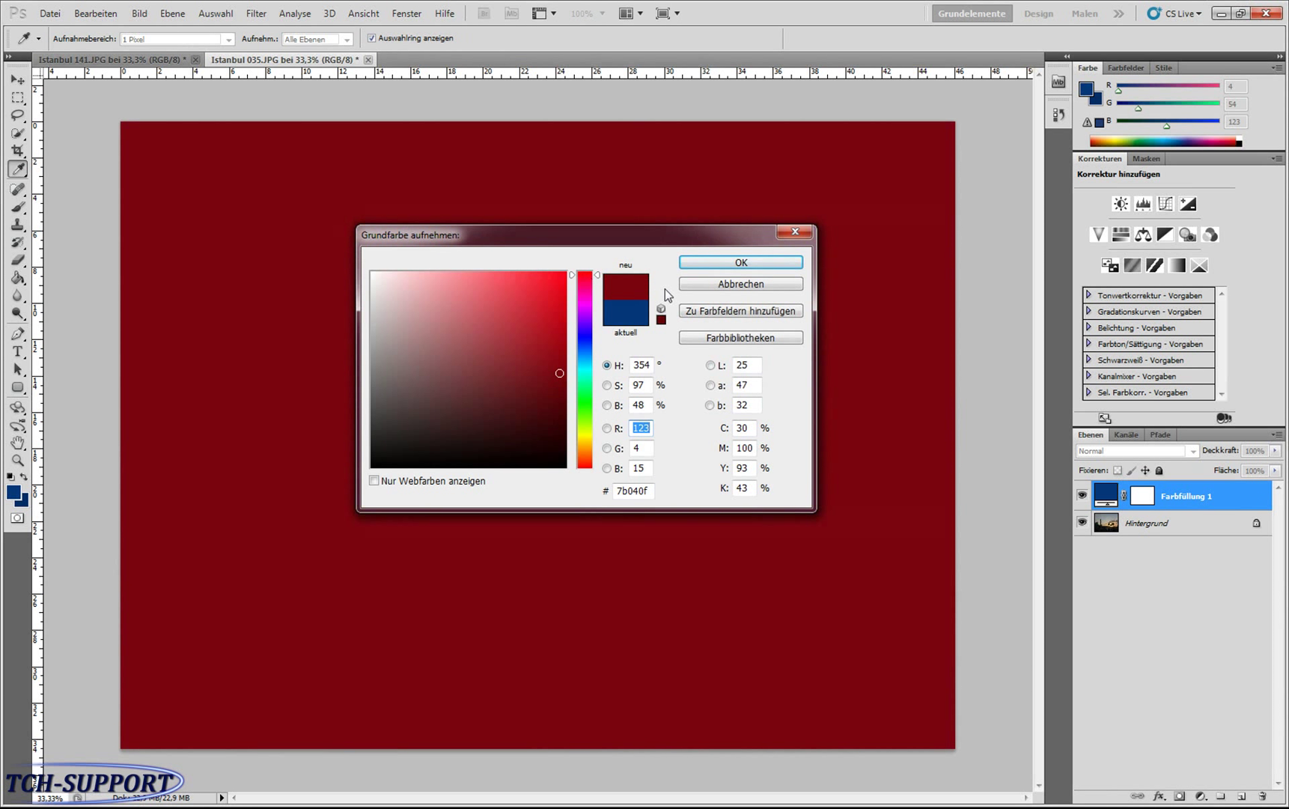
{"action": "left_click", "coordinate": [721, 262]}
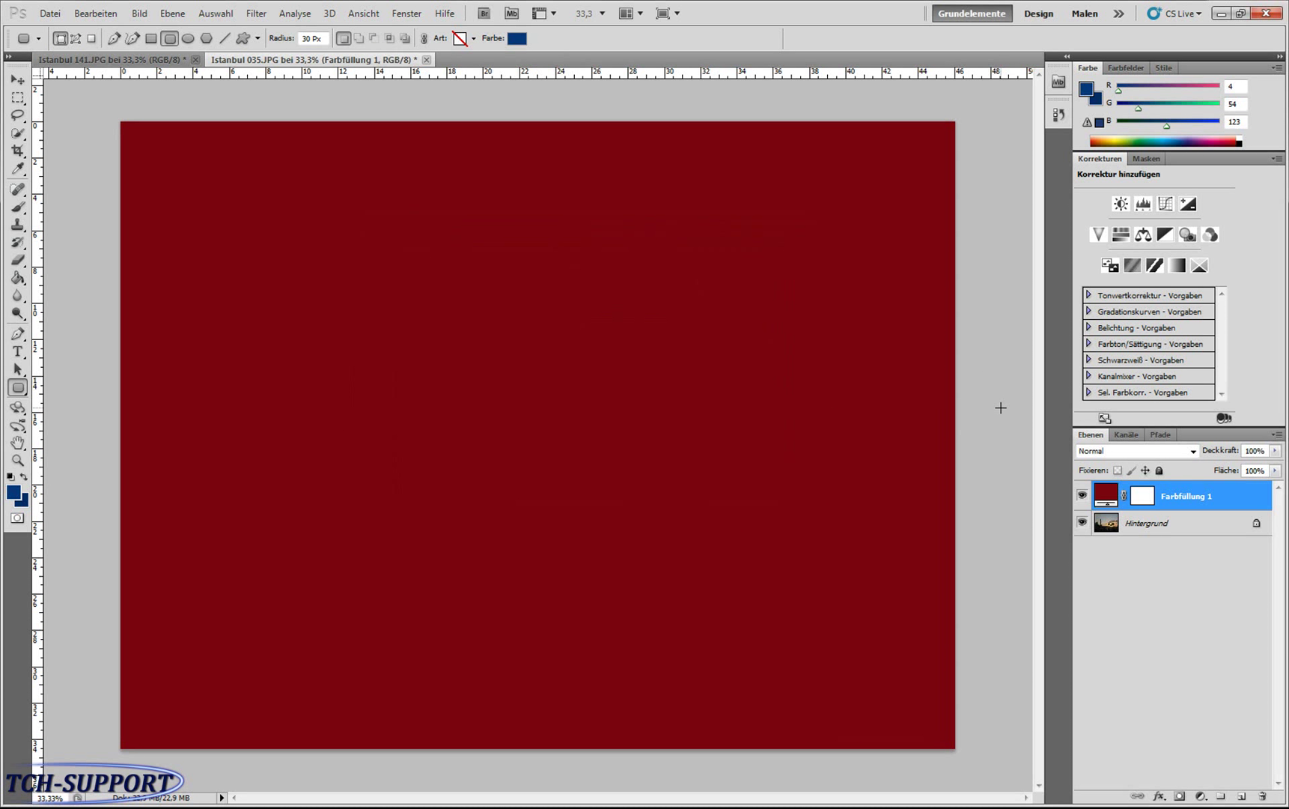
- Hide and reshow the Farbfüllung 1 red fill to compare with the photo, then reselect it
{"action": "left_click", "coordinate": [1124, 526]}
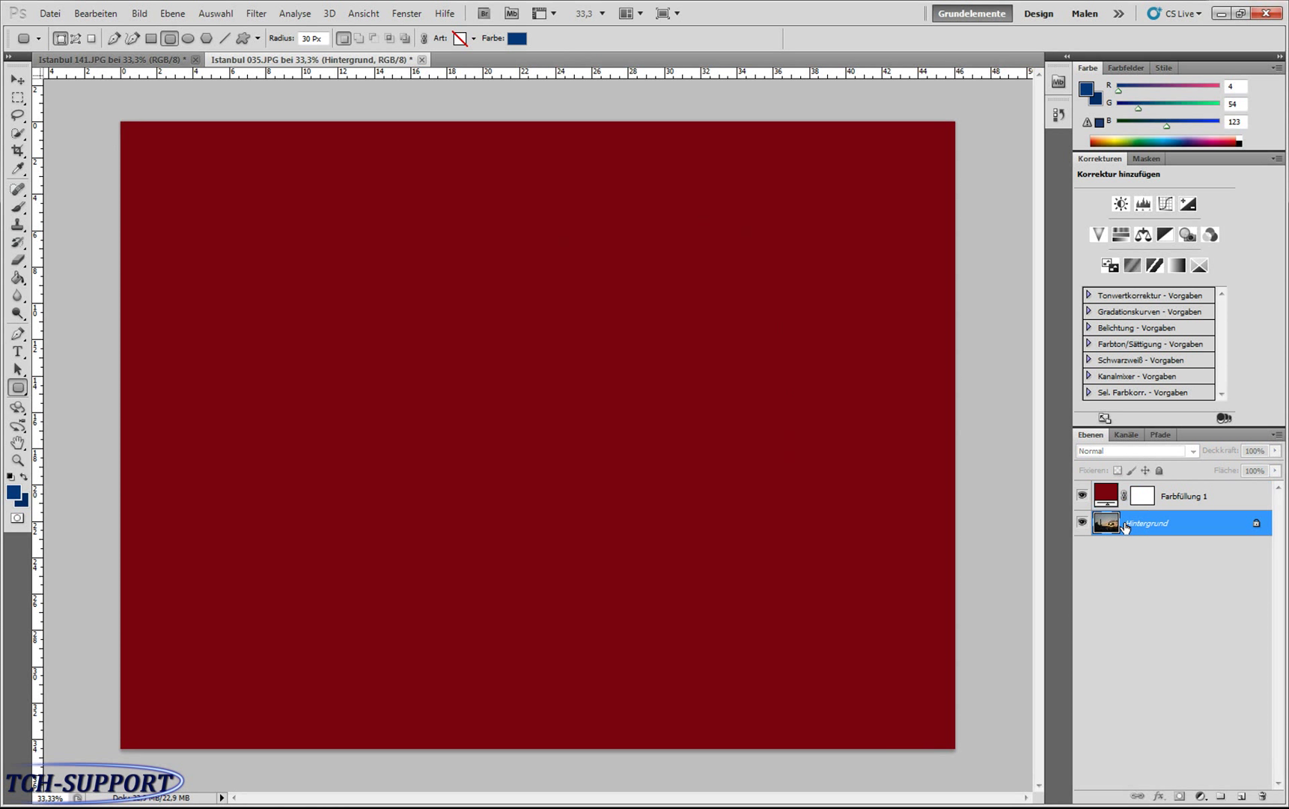
{"action": "left_click", "coordinate": [1082, 495]}
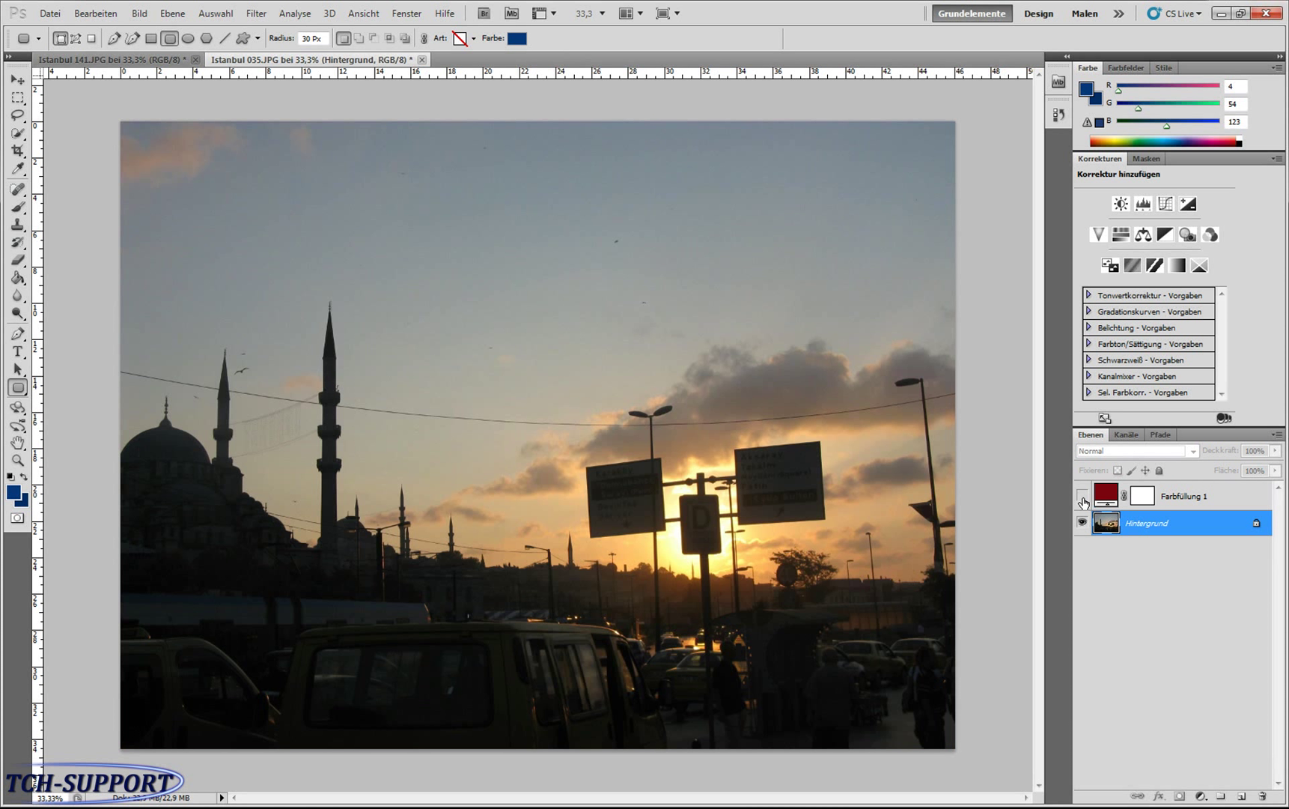
{"action": "left_click", "coordinate": [1083, 497]}
{"action": "left_click", "coordinate": [1201, 505]}
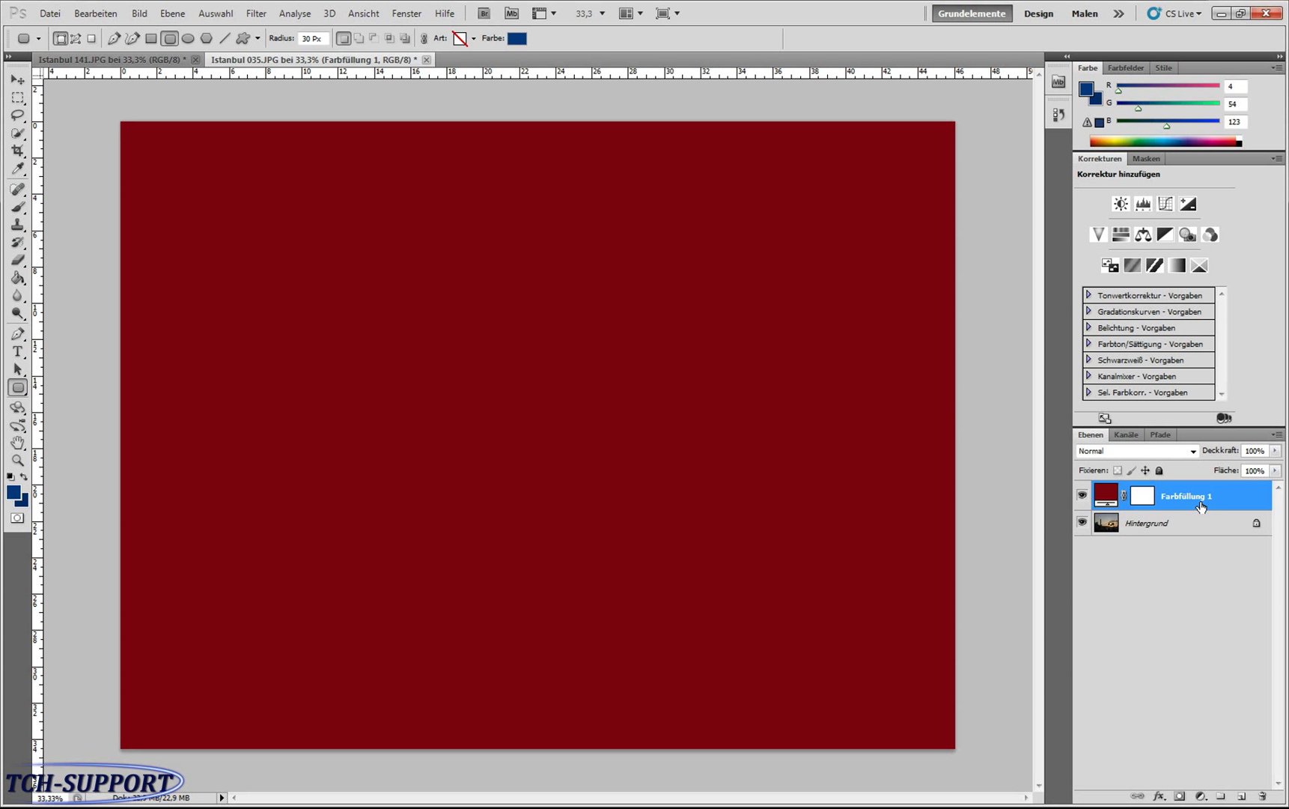
- Try Sprenkeln on Farbfüllung 1, then settle on the Farbe blend mode to tint the sunset red
{"action": "left_click", "coordinate": [1192, 451]}
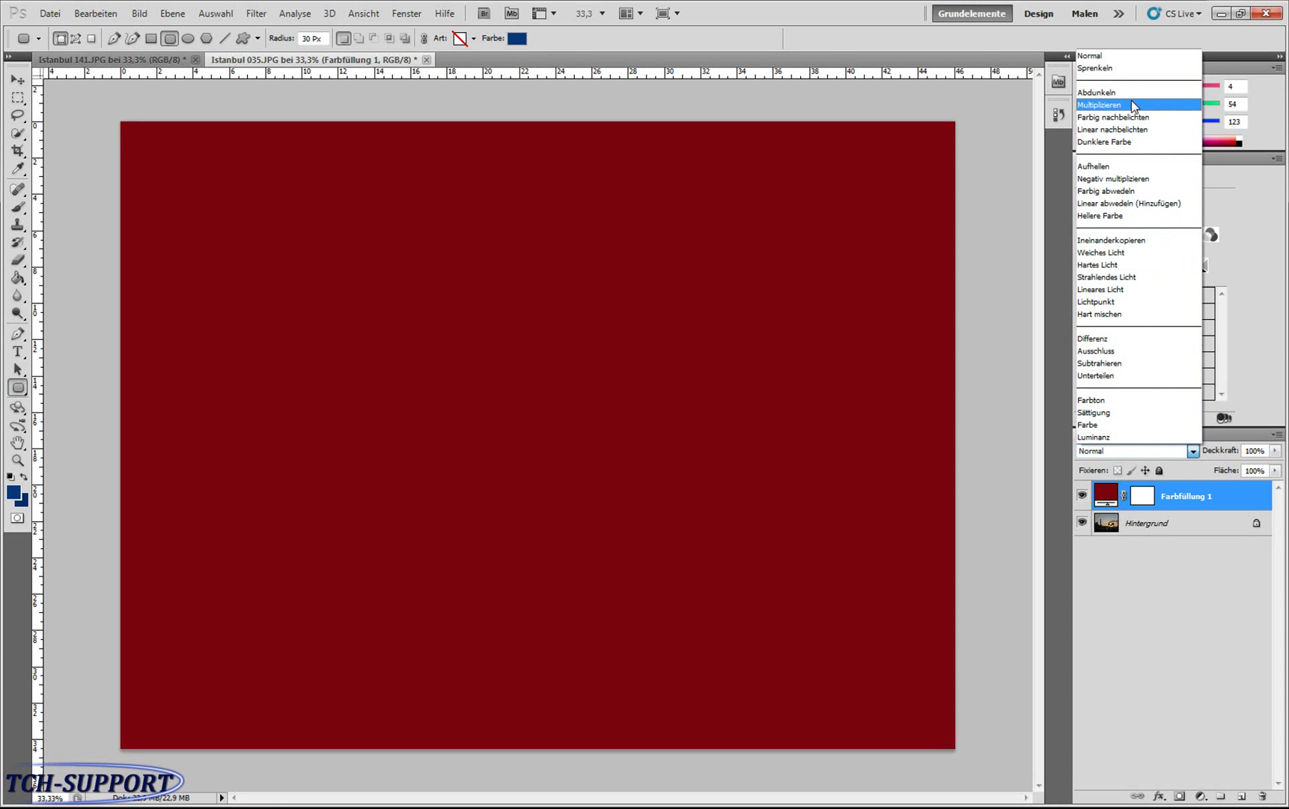
{"action": "left_click", "coordinate": [1104, 69]}
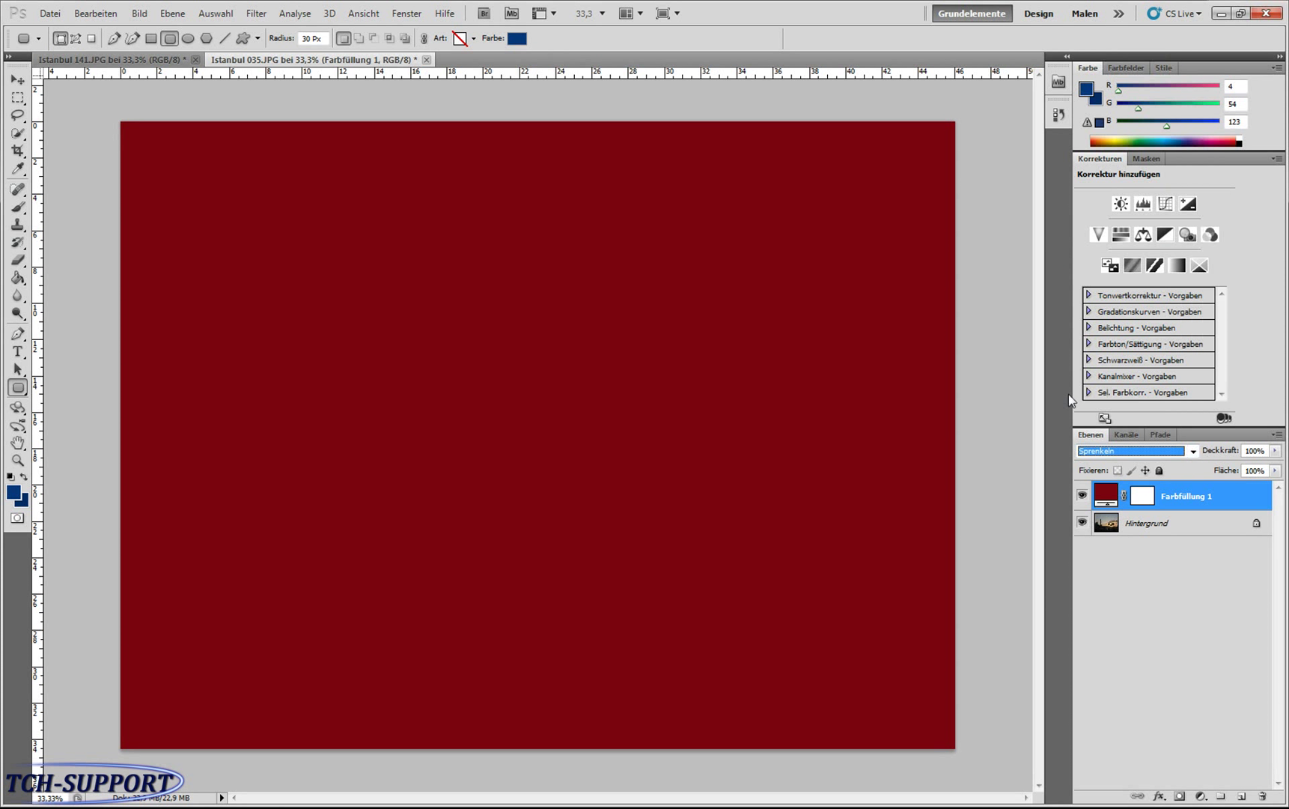
{"action": "left_click", "coordinate": [1193, 451]}
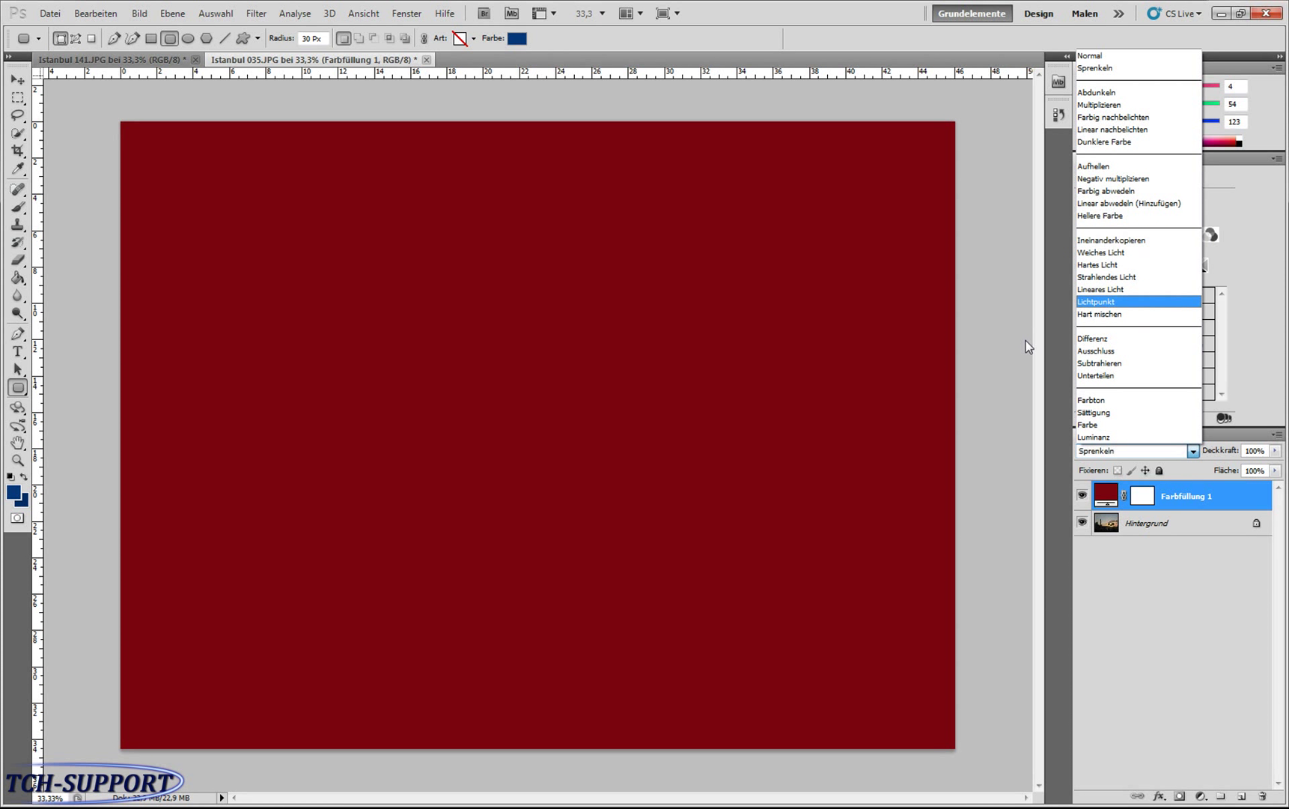
{"action": "left_click", "coordinate": [1093, 425]}
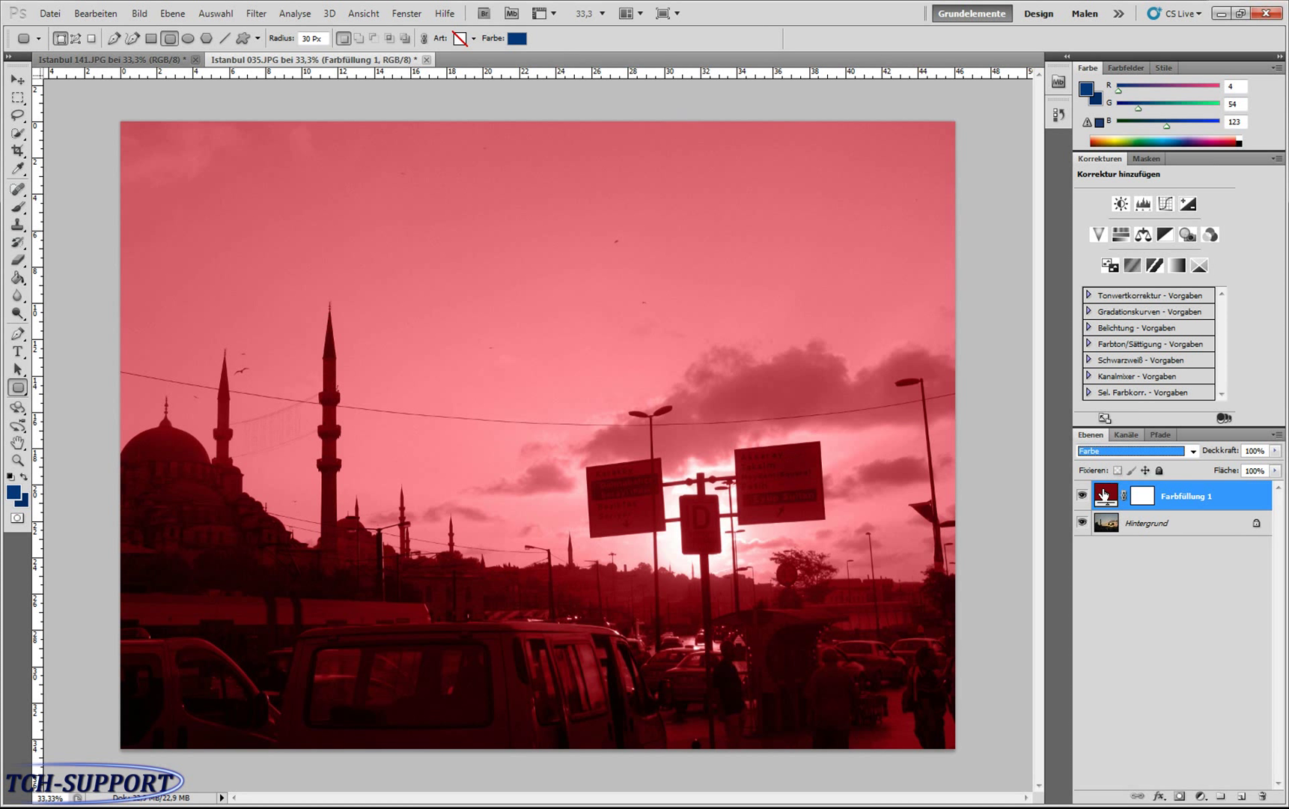
{"action": "left_click", "coordinate": [1192, 452]}
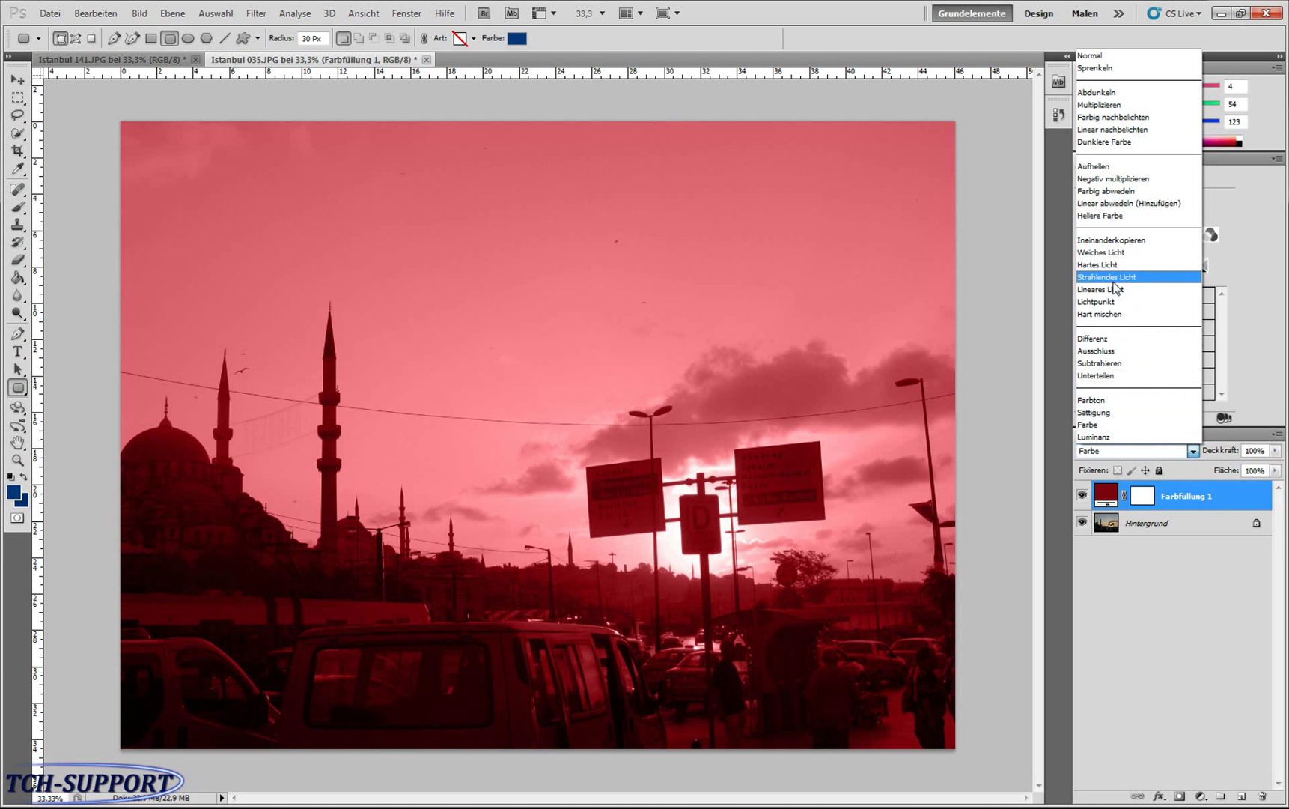
- Cycle the red fill through Dunklere Farbe and Multiplizieren to Farbig nachbelichten, then show Istanbul 141.JPG
{"action": "left_click", "coordinate": [1104, 142]}
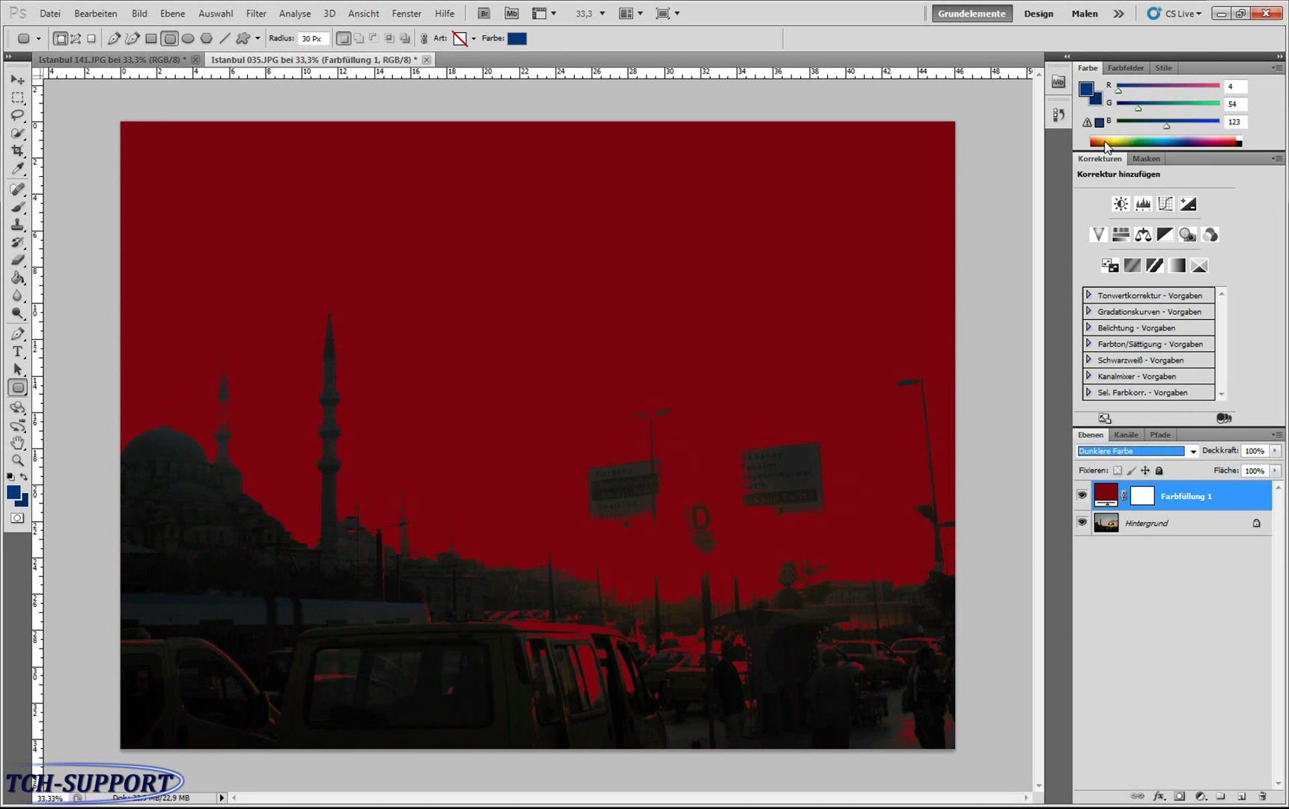
{"action": "left_click", "coordinate": [1191, 452]}
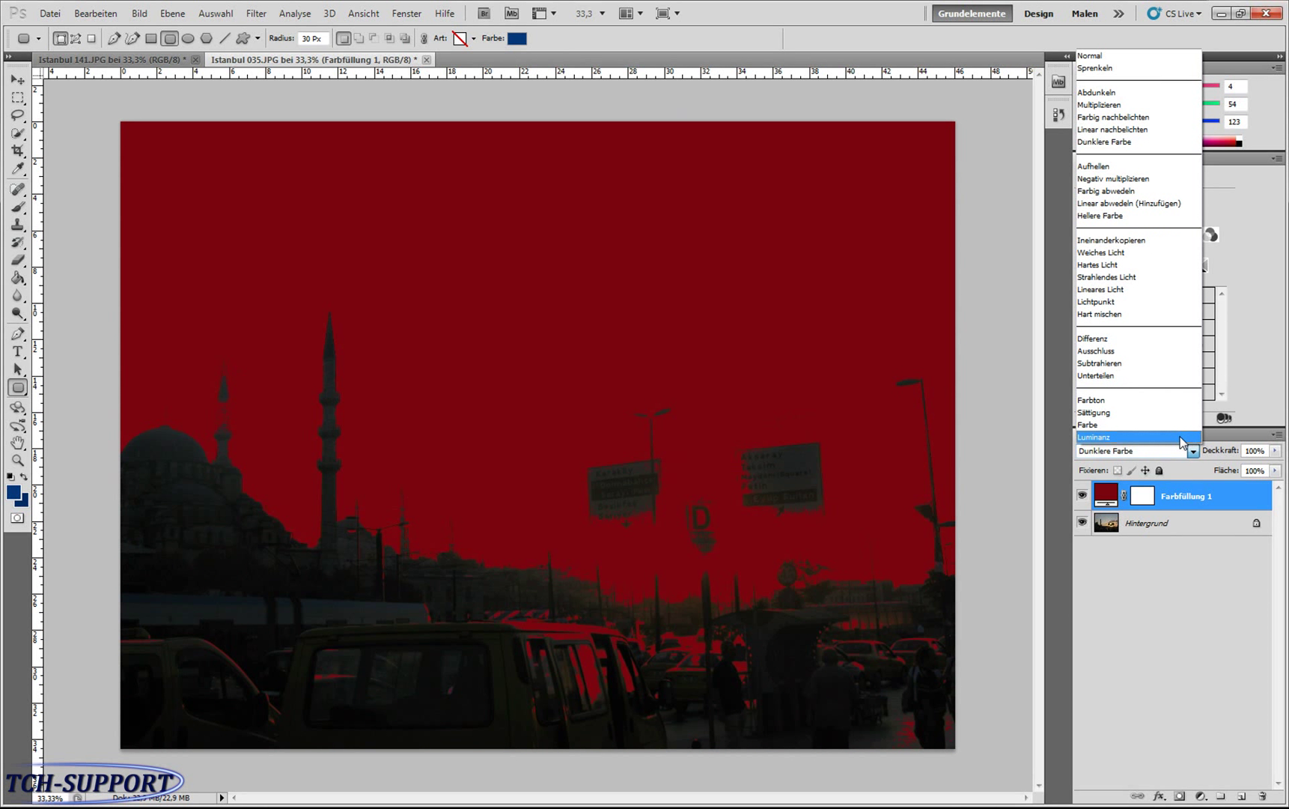
{"action": "left_click", "coordinate": [1119, 105]}
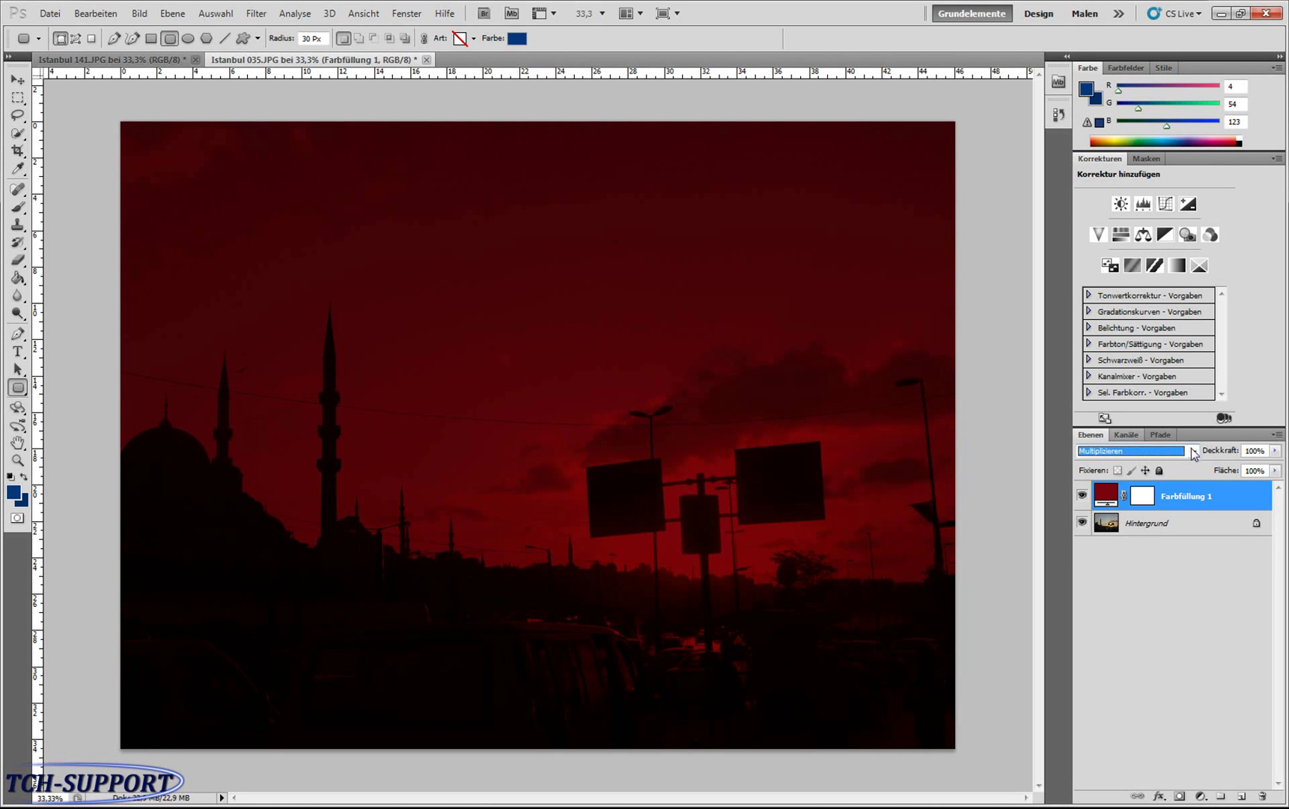
{"action": "left_click", "coordinate": [1139, 451]}
{"action": "left_click", "coordinate": [1107, 118]}
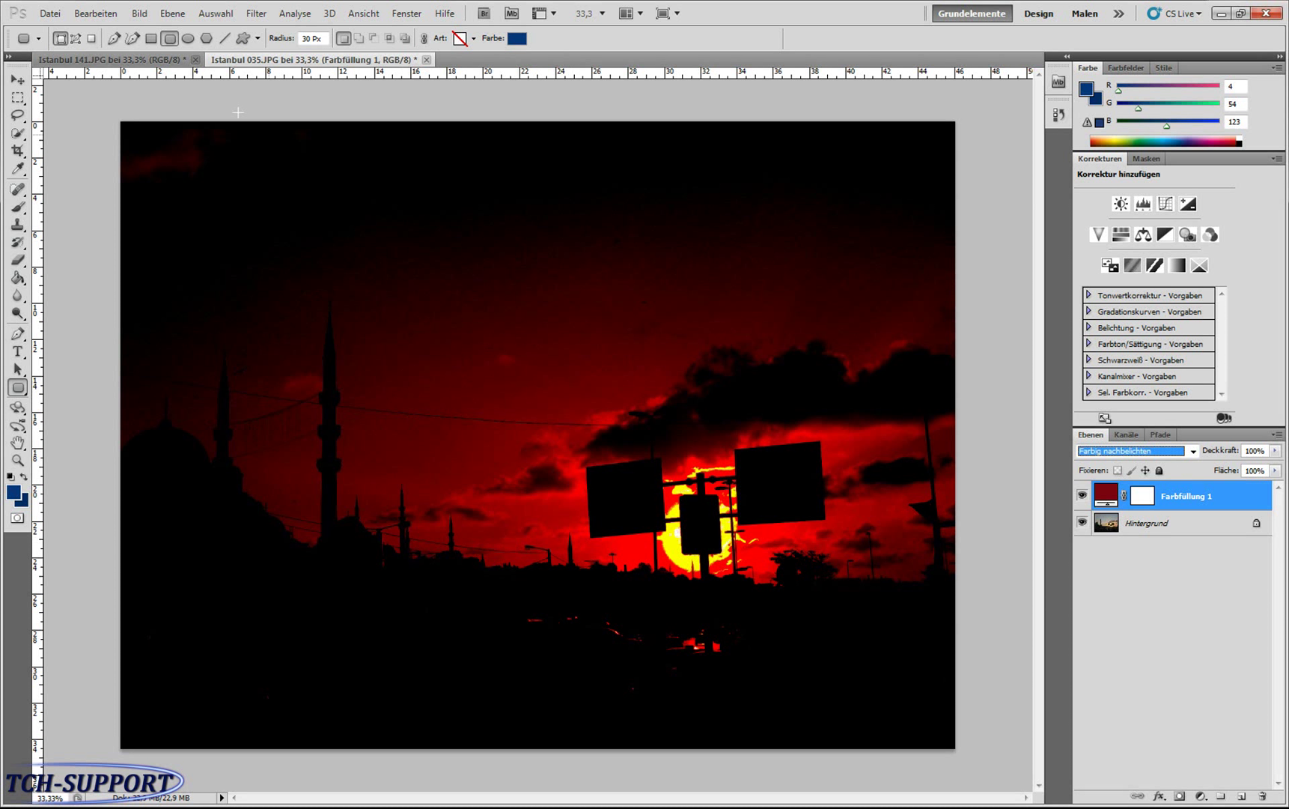
{"action": "left_click", "coordinate": [153, 60]}
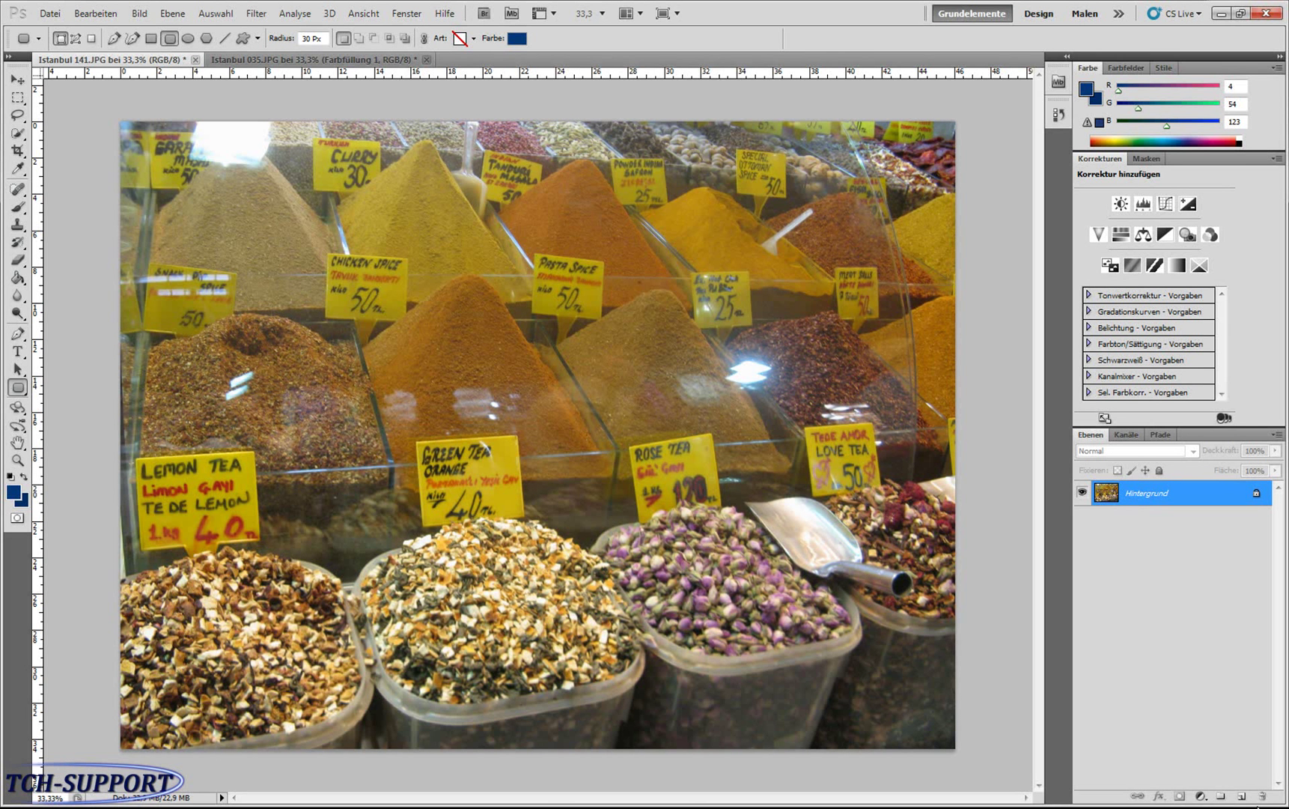
{"action": "left_click", "coordinate": [1200, 798]}
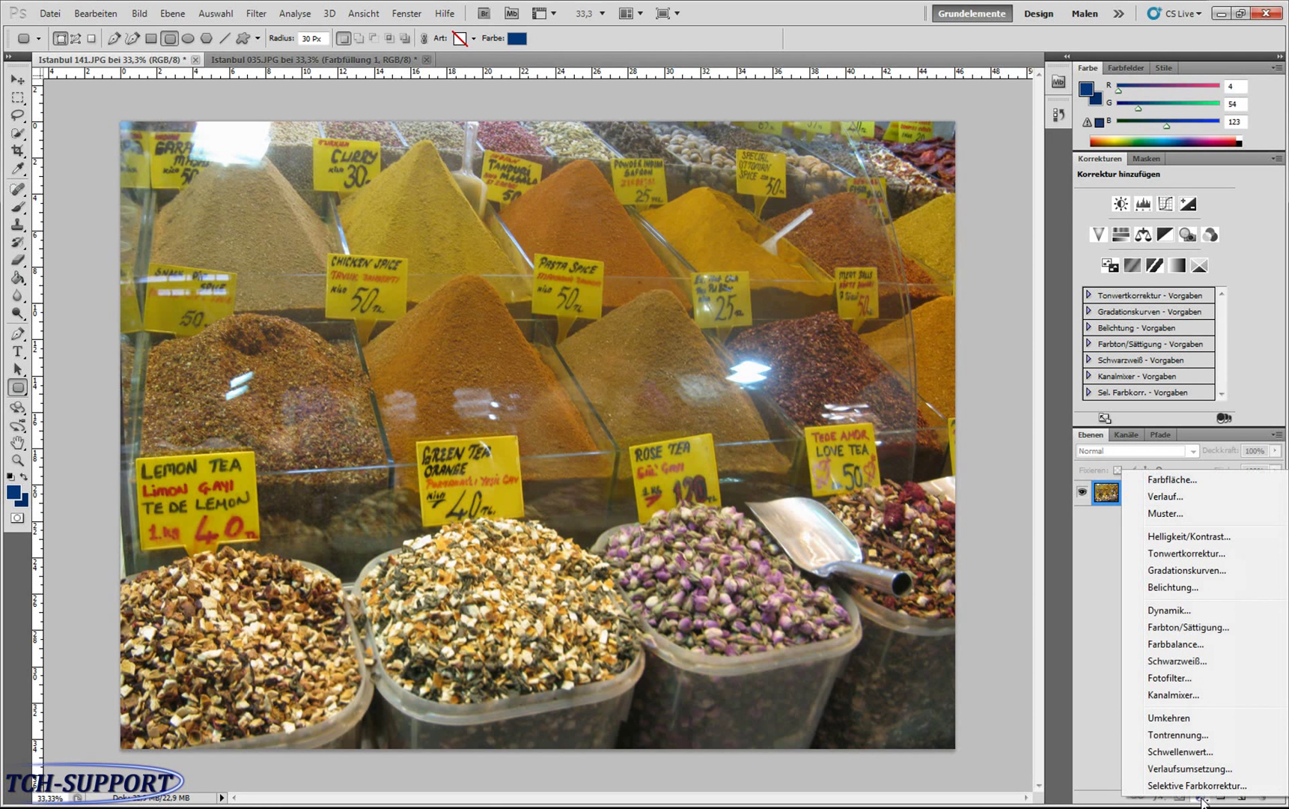
{"action": "left_click", "coordinate": [1168, 664]}
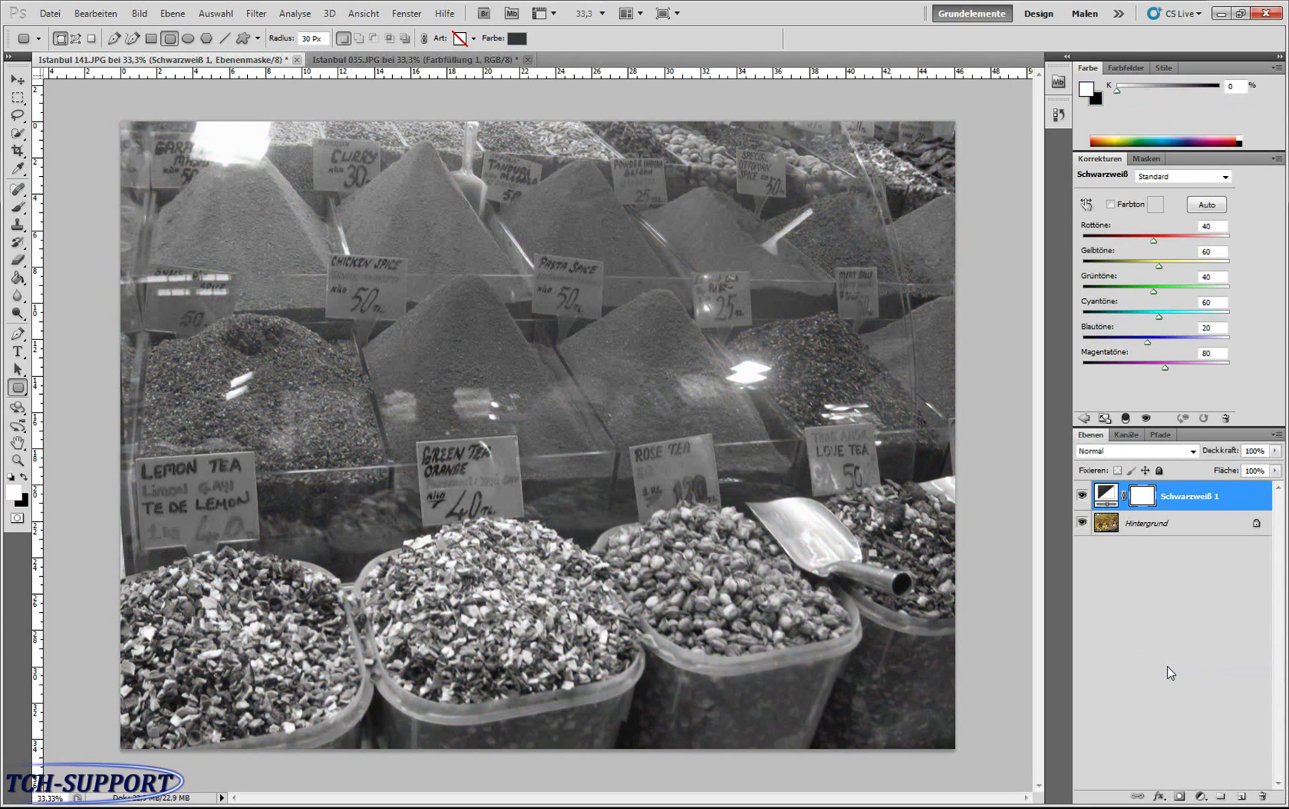
{"action": "right_click", "coordinate": [1176, 495]}
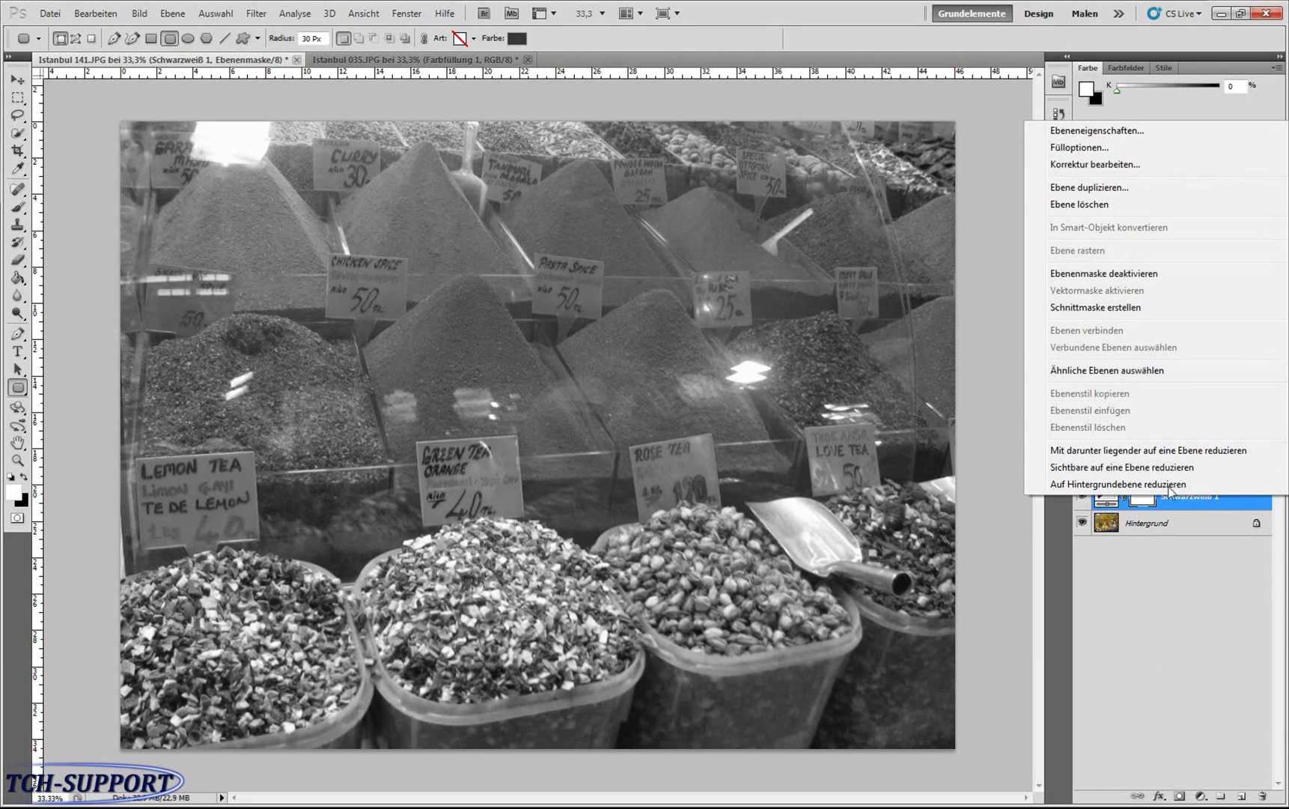
{"action": "left_click", "coordinate": [1080, 205]}
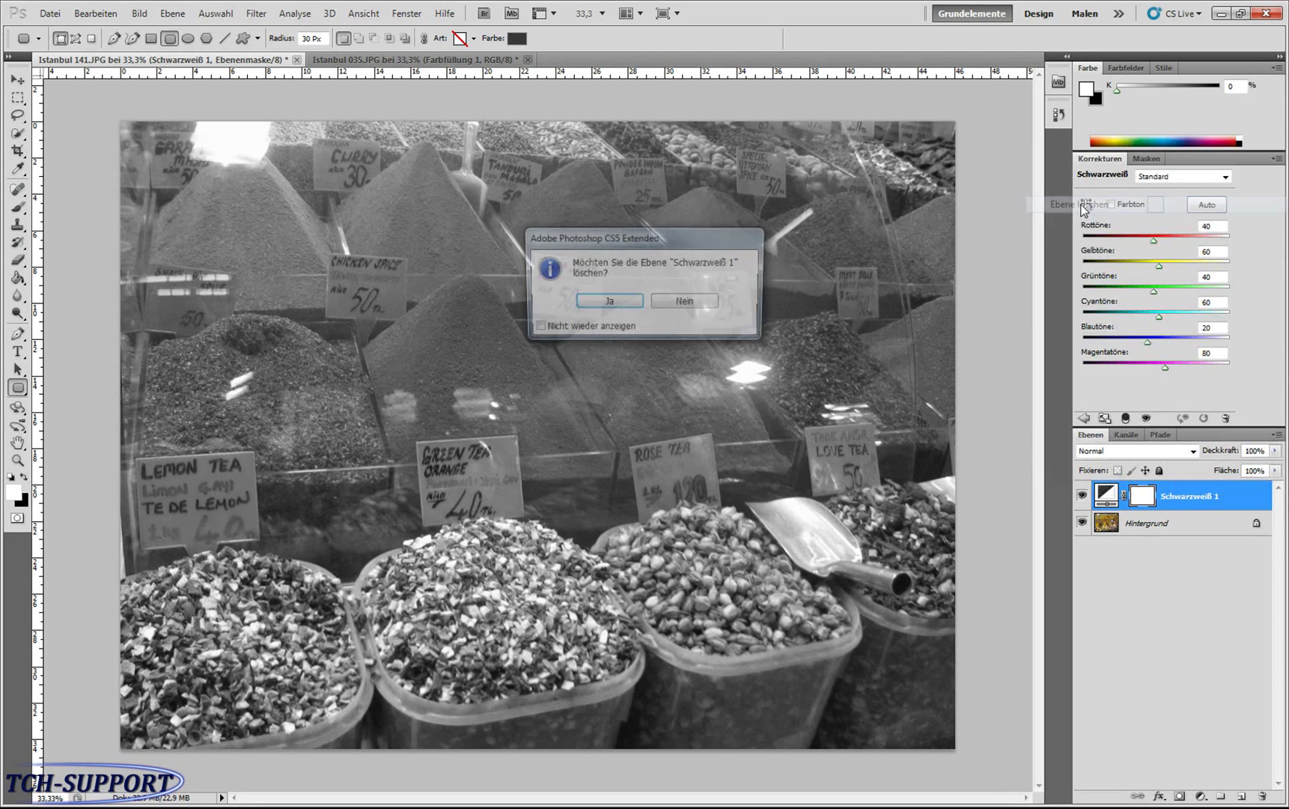
{"action": "left_click", "coordinate": [614, 304]}
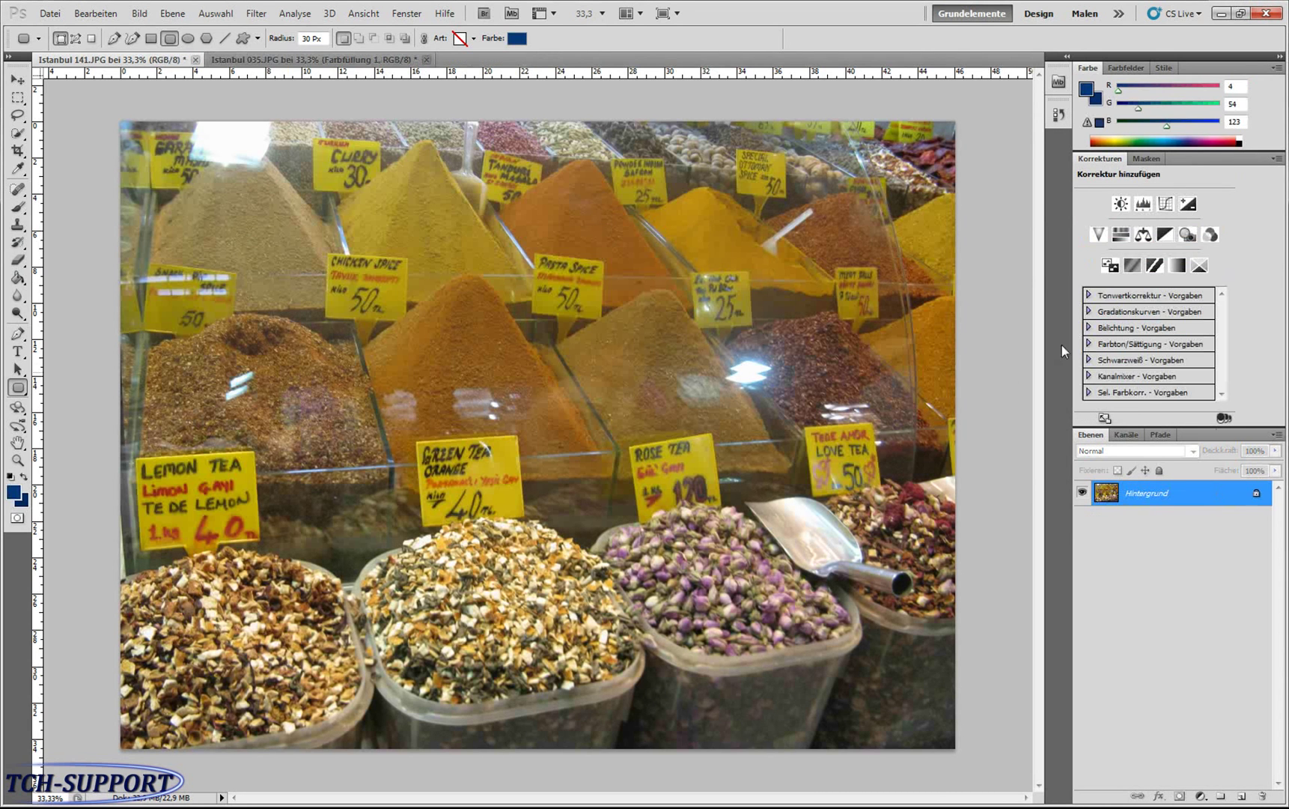
{"action": "left_click", "coordinate": [1165, 235]}
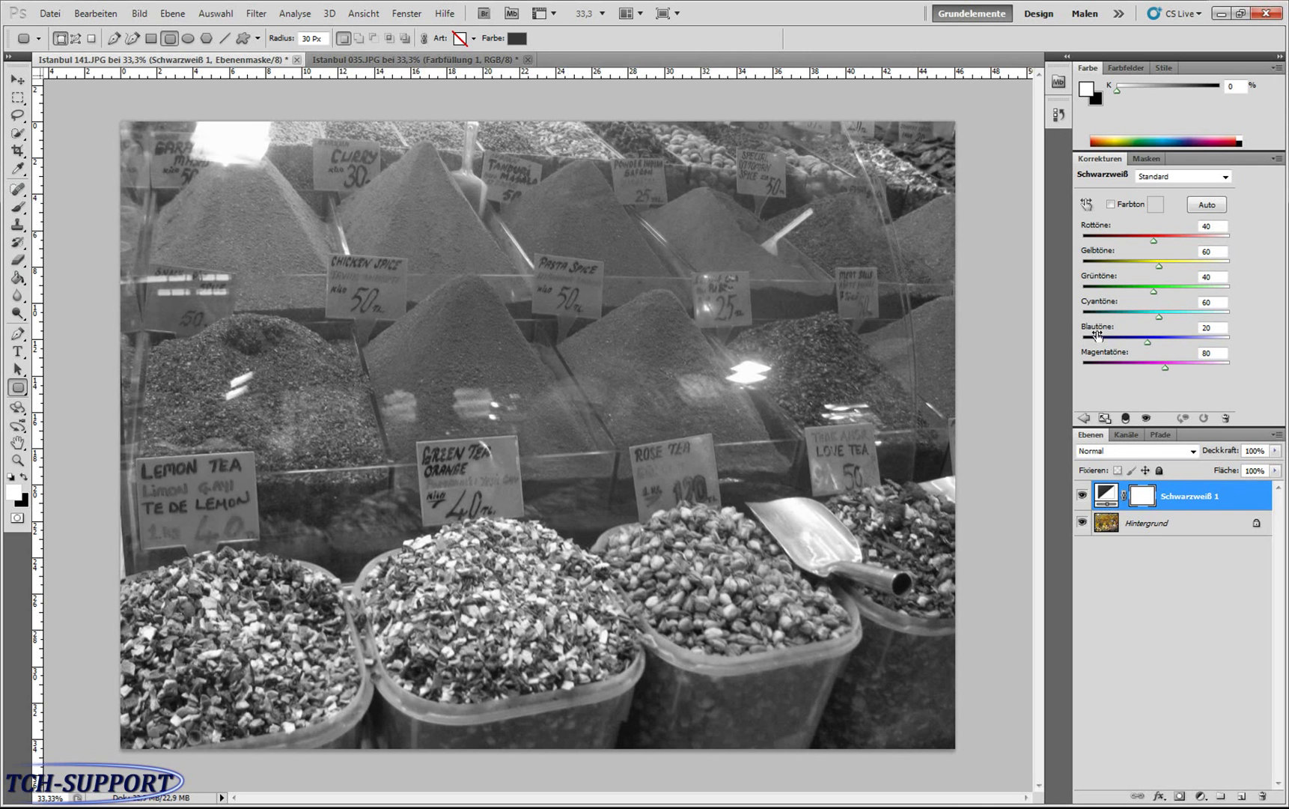
- Set the Schwarzweiß 1 Rottöne slider to -155 and Gelbtöne to 245, targeting the layer
{"action": "left_click_drag", "start_coordinate": [1154, 241], "coordinate": [1216, 268]}
{"action": "left_click", "coordinate": [1231, 492]}
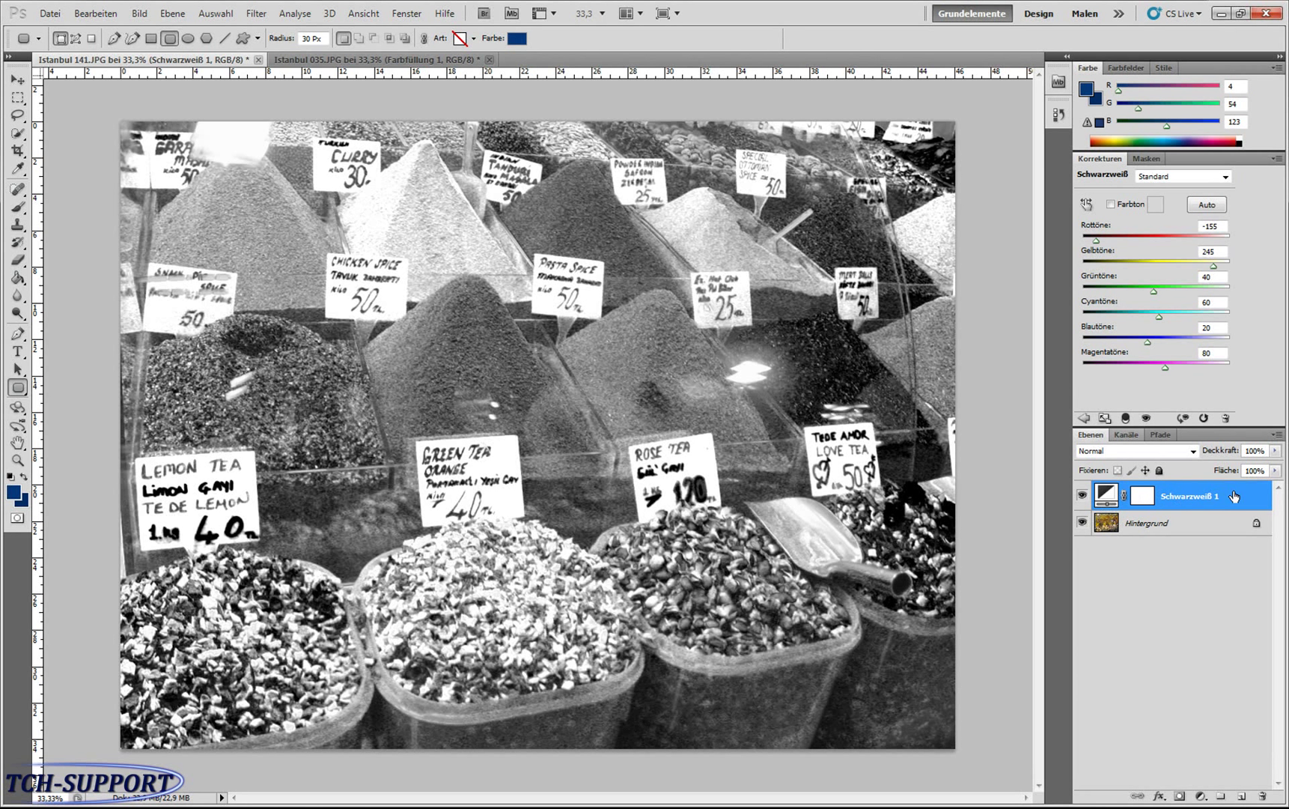
- Blend Schwarzweiß 1 in Dunklere Farbe and readjust Rottöne to 156, with Gelbtöne at 28
{"action": "left_click", "coordinate": [1193, 452]}
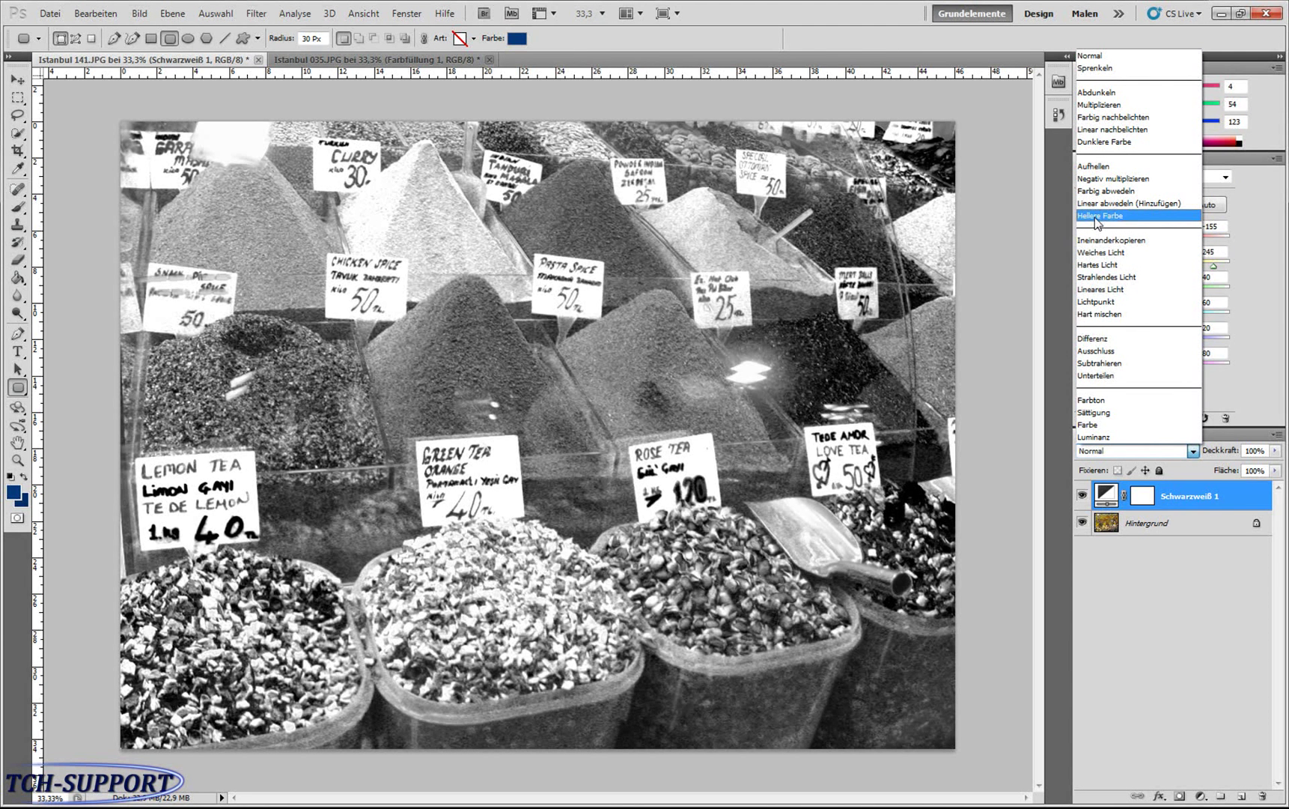
{"action": "left_click", "coordinate": [1102, 143]}
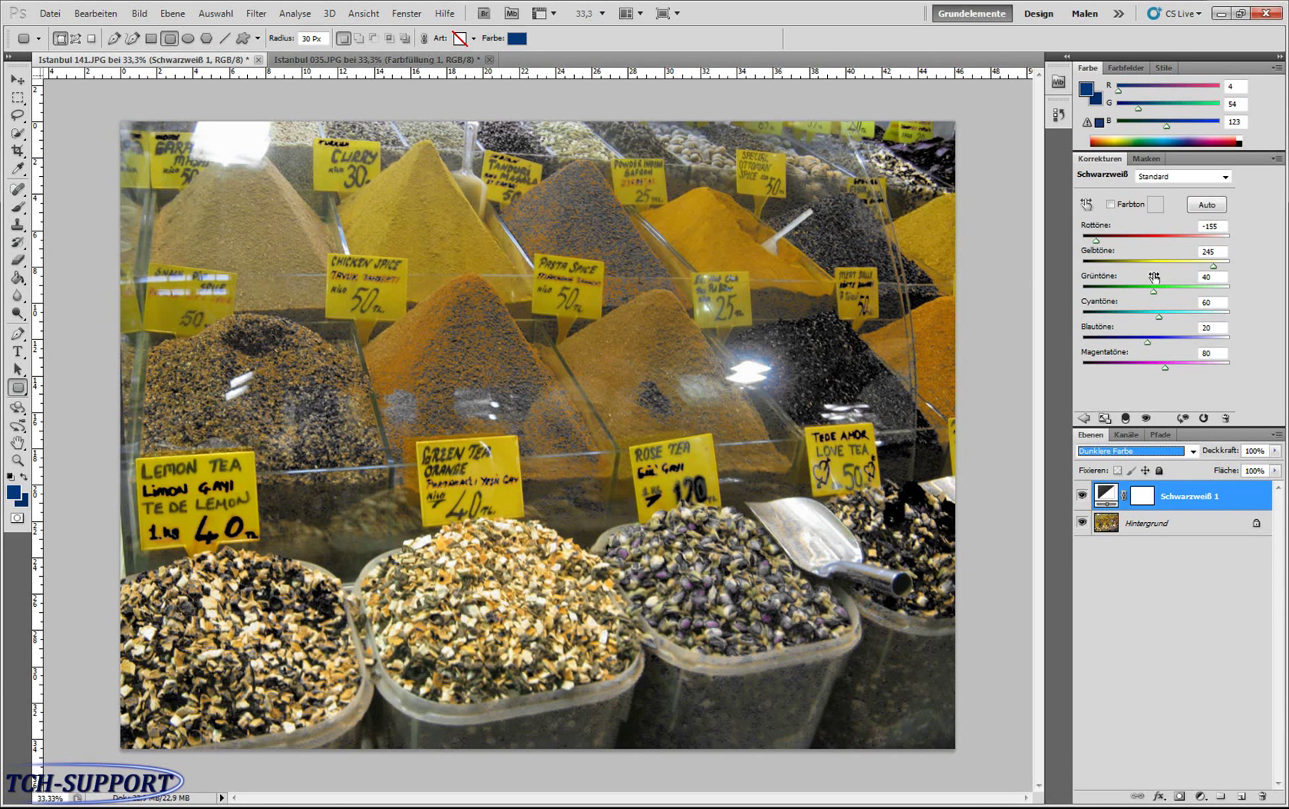
{"action": "left_click_drag", "start_coordinate": [1096, 241], "coordinate": [1068, 238]}
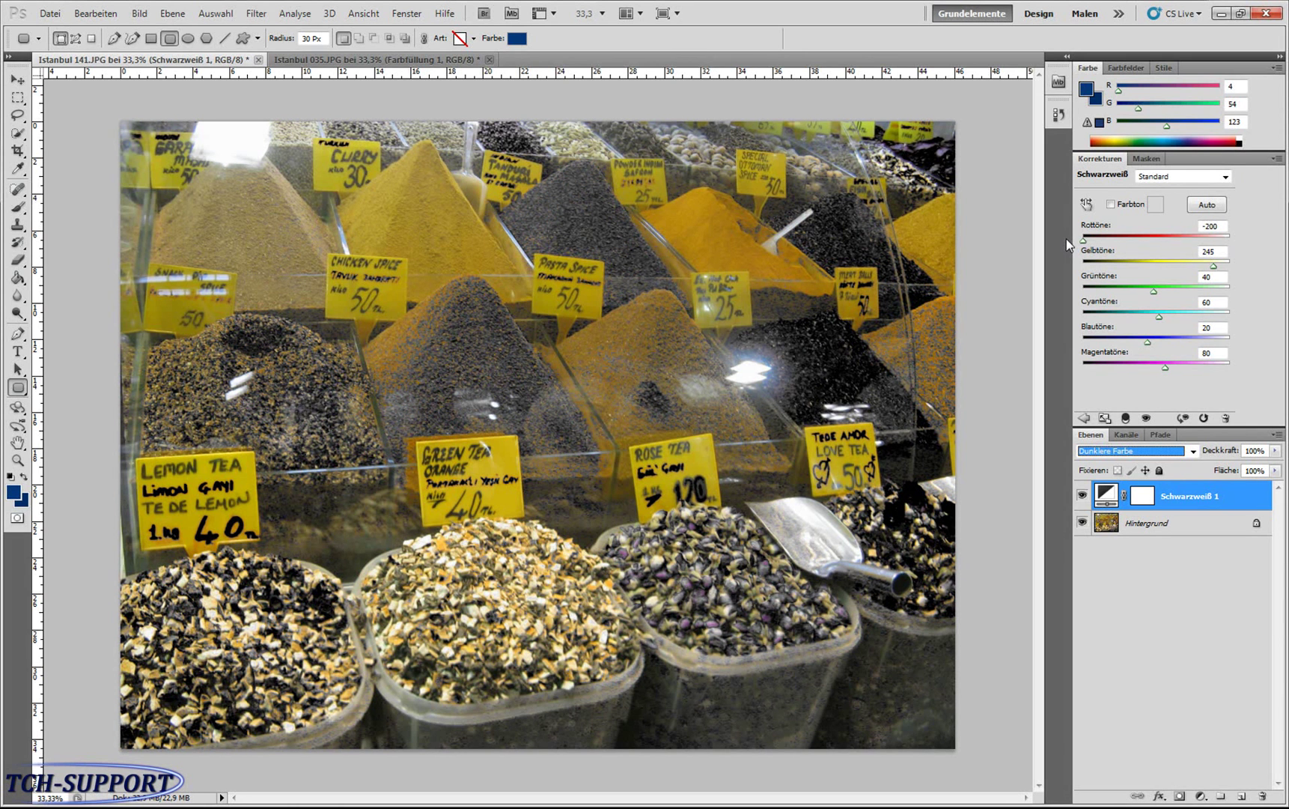
{"action": "left_click_drag", "start_coordinate": [1067, 239], "coordinate": [1150, 268]}
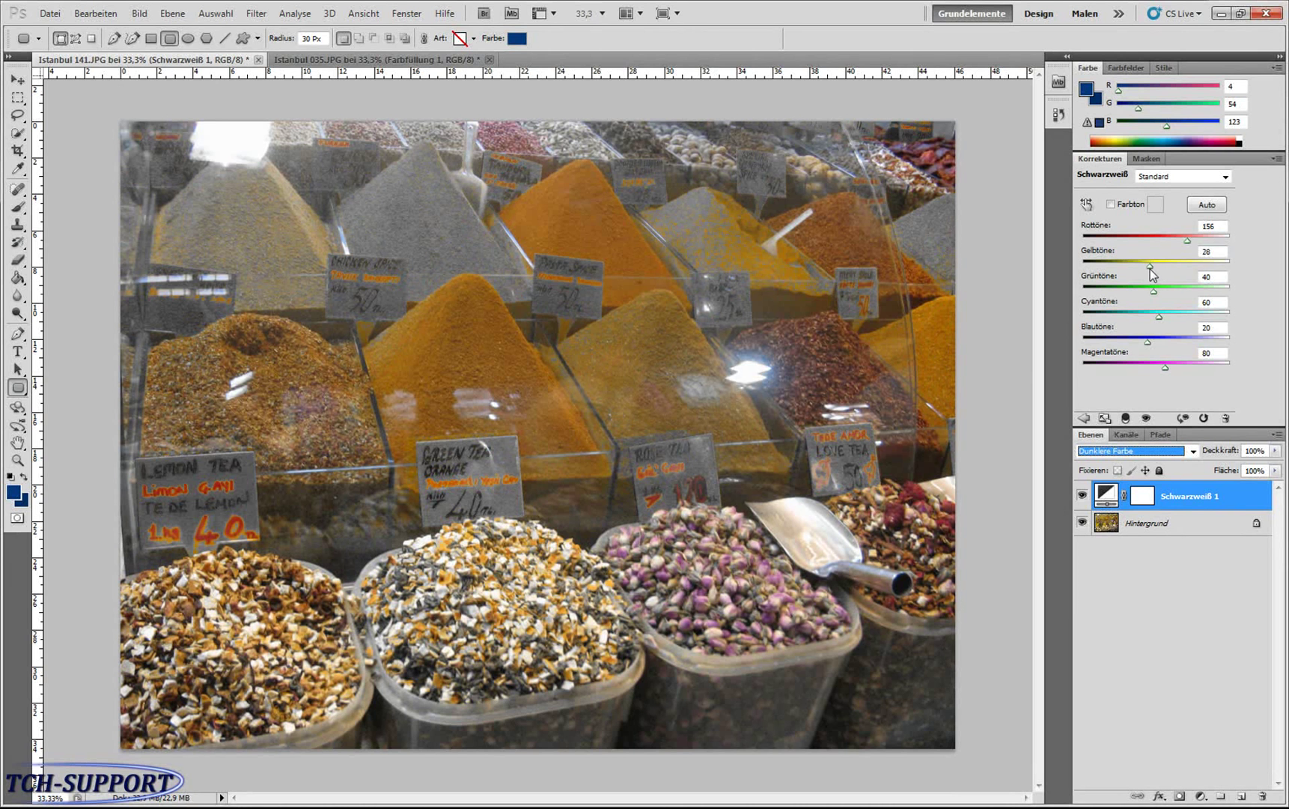